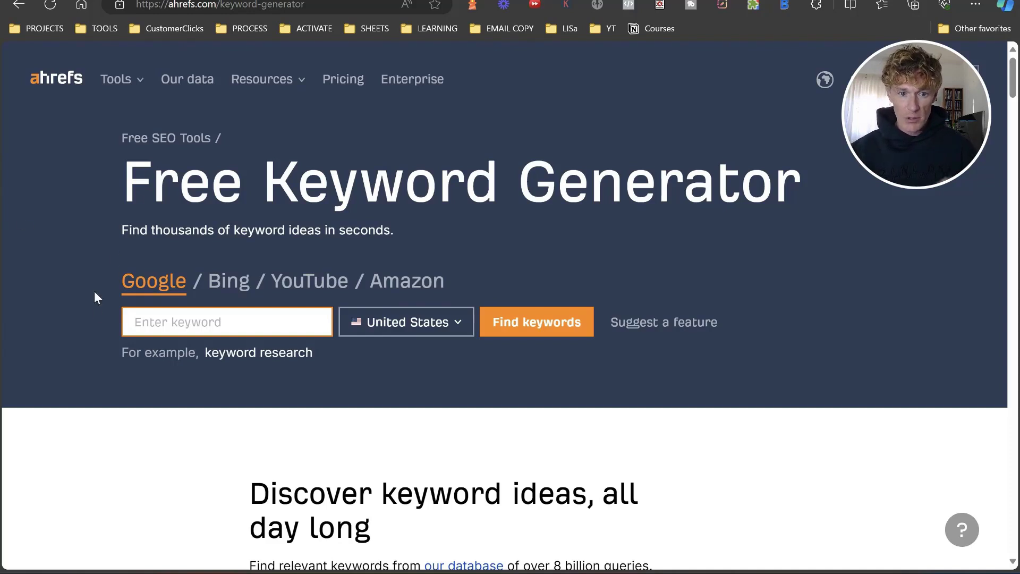
Place the cursor in Ahrefs' empty keyword box, set to Google and United States
{"action": "left_click", "coordinate": [126, 322]}
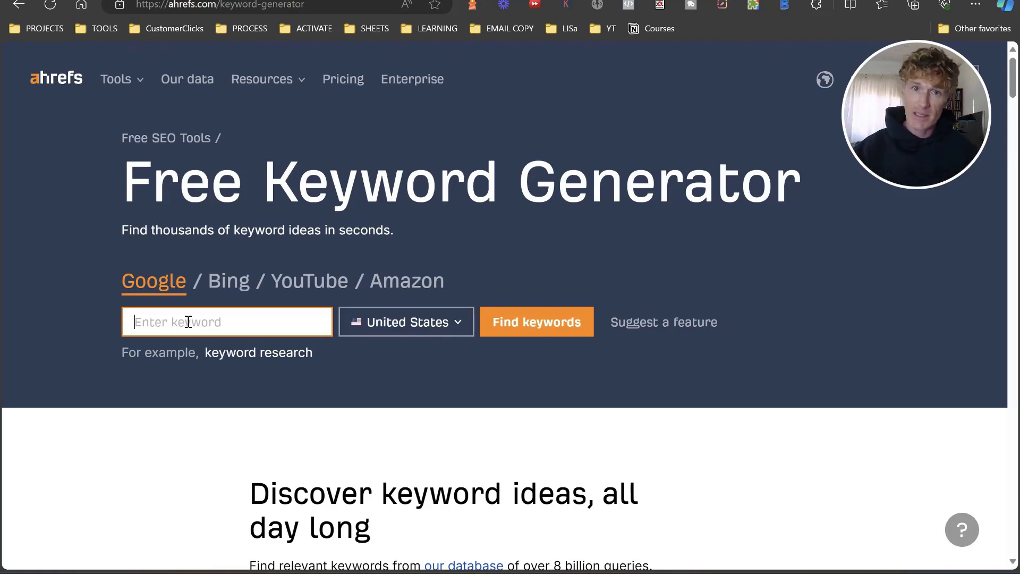
Search 'blogging for beginners' and review its 56 phrase-match ideas, led by 800 volume
{"action": "type", "text": "blogging"}
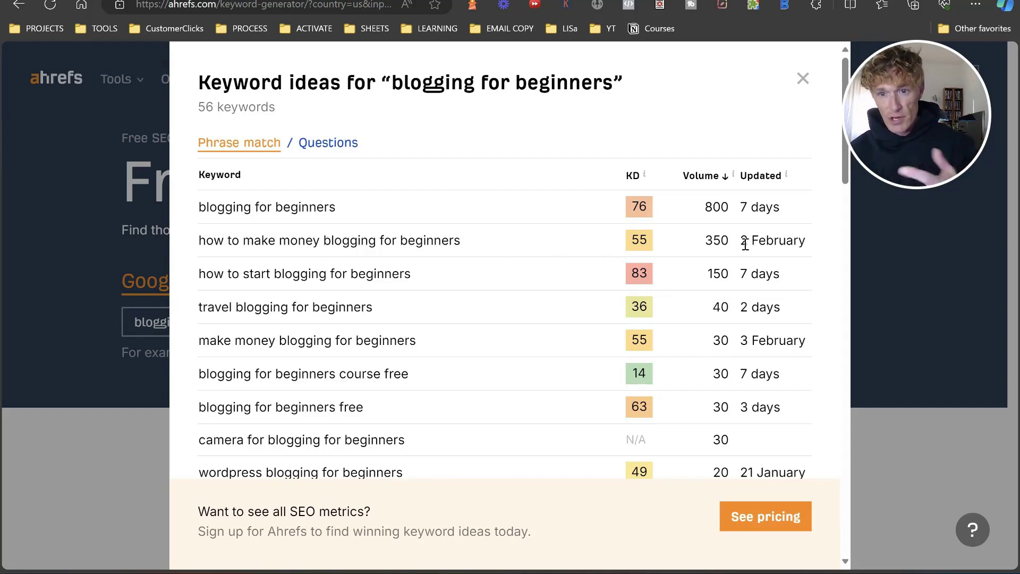
{"action": "scroll", "coordinate": [753, 256], "scroll_direction": "down", "scroll_amount": 2}
{"action": "scroll", "coordinate": [749, 253], "scroll_direction": "down", "scroll_amount": 8}
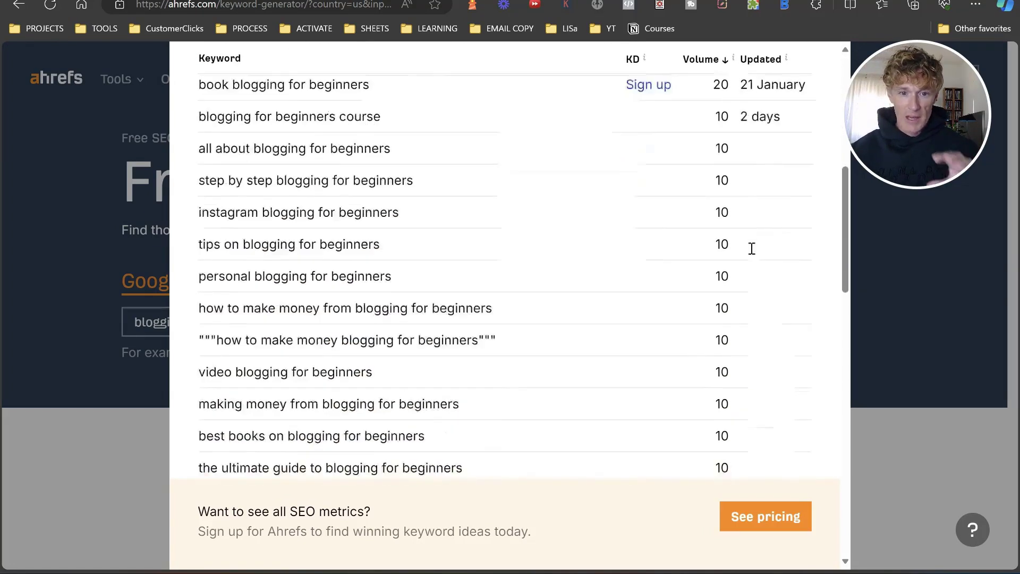
{"action": "scroll", "coordinate": [601, 253], "scroll_direction": "up", "scroll_amount": 6}
{"action": "scroll", "coordinate": [647, 265], "scroll_direction": "up", "scroll_amount": 5}
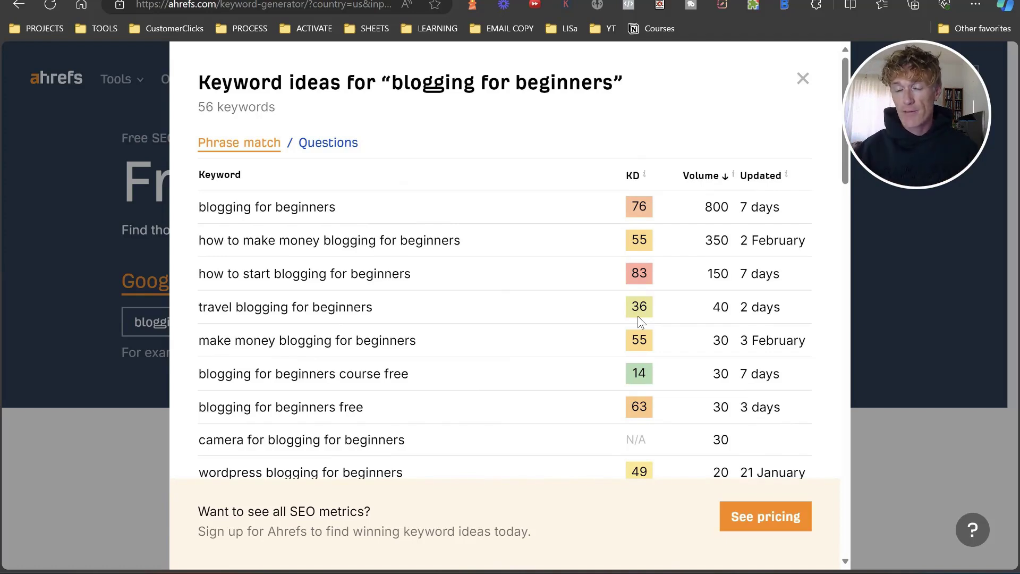
Show the 16 question keywords, led by 'how to make money blogging for beginners'
{"action": "left_click", "coordinate": [340, 155]}
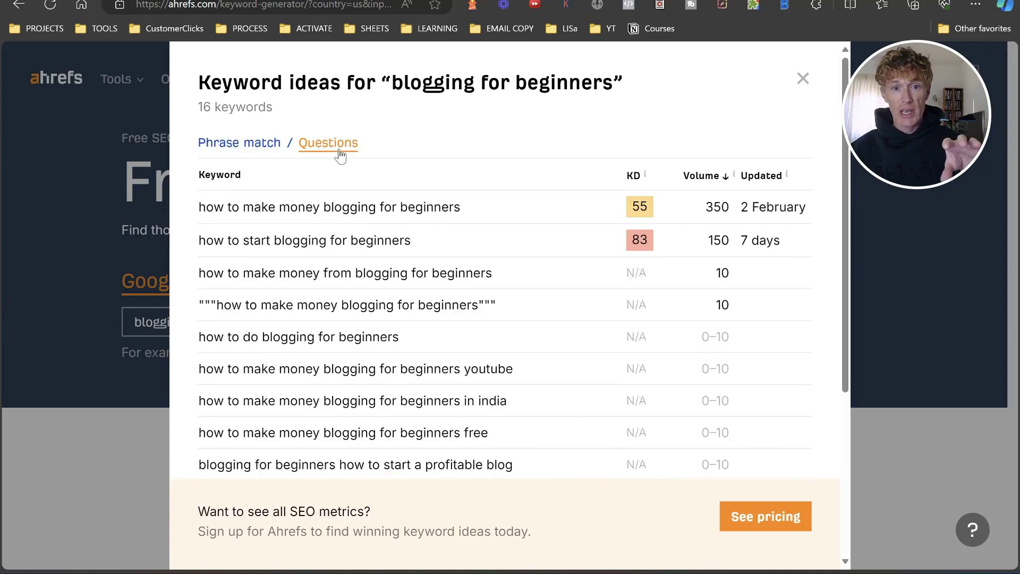
{"action": "scroll", "coordinate": [526, 133], "scroll_direction": "down", "scroll_amount": 2}
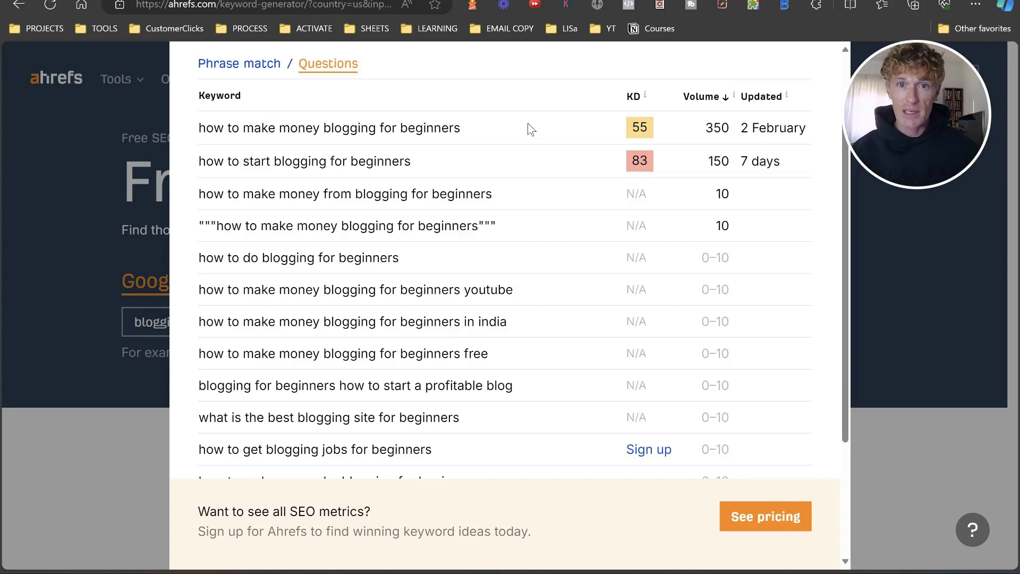
Load the Soovle keyword site at soolve.com
{"action": "key", "text": "ctrl+l"}
{"action": "type", "text": "soolve.com"}
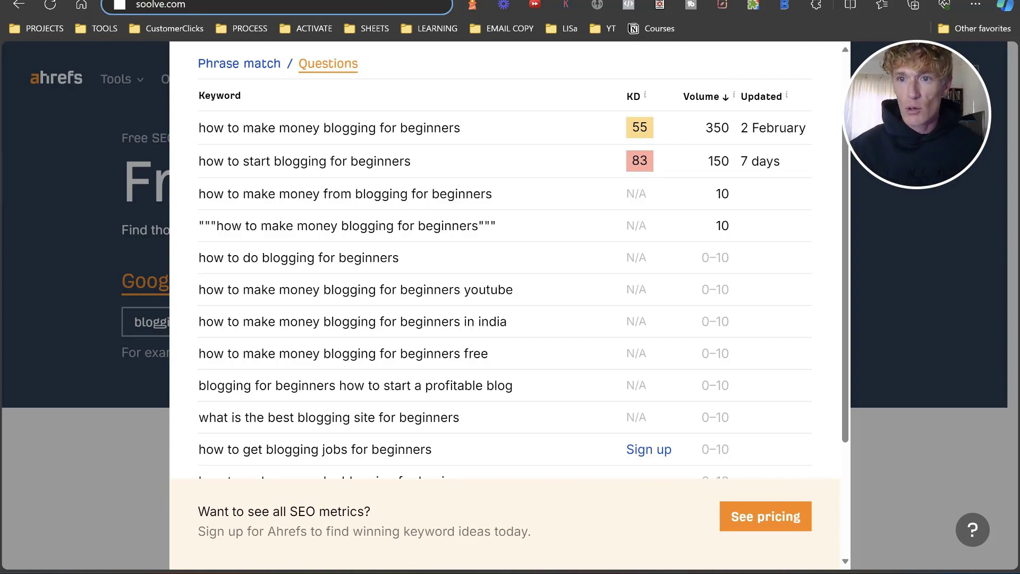
{"action": "key", "text": "Return"}
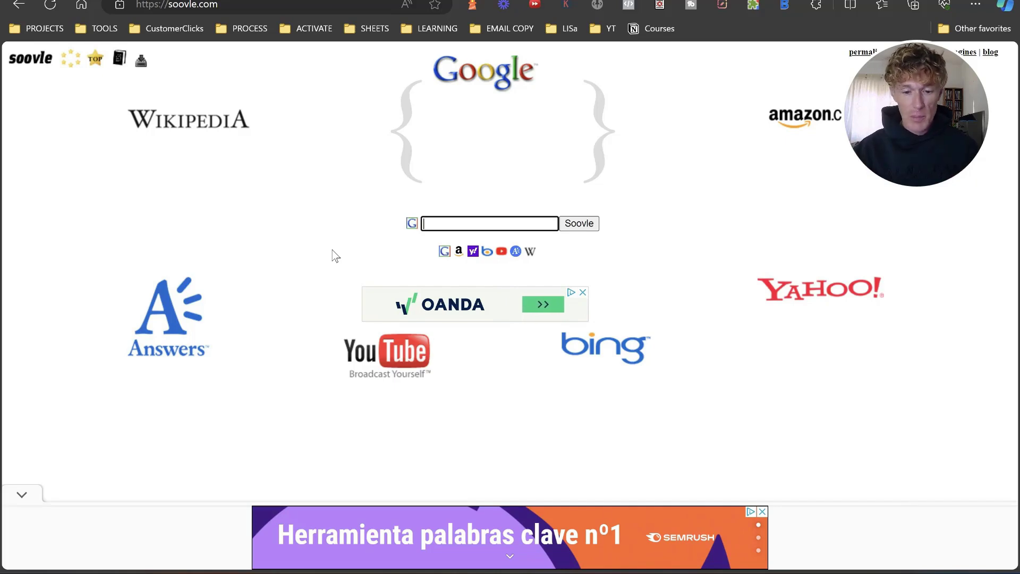
Search Soovle for 'blogging', fixing typos, and rotate engines until Yahoo is centred
{"action": "type", "text": "beg"}
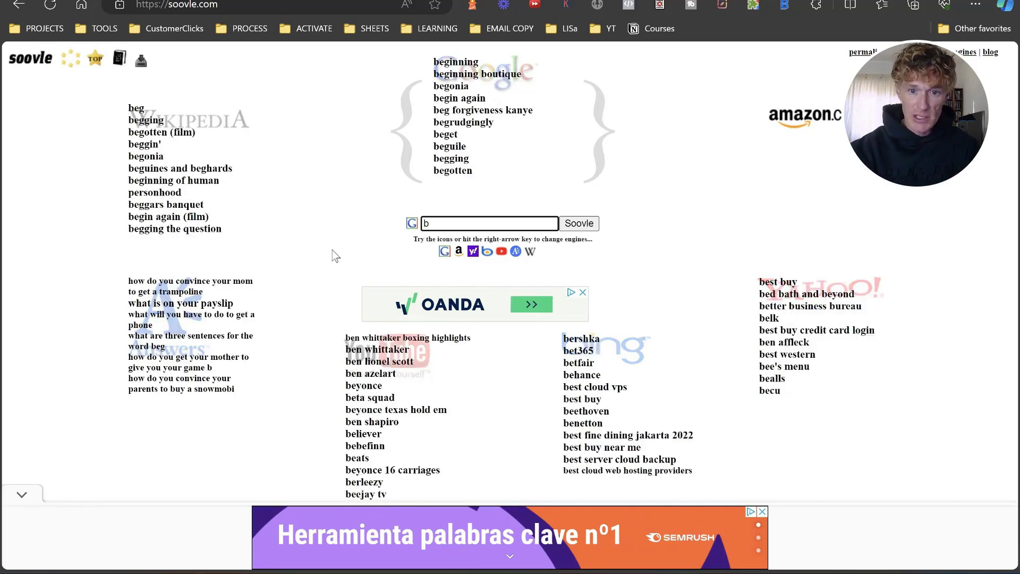
{"action": "key", "text": "BackSpace"}
{"action": "key", "text": "BackSpace"}
{"action": "key", "text": "BackSpace"}
{"action": "type", "text": "bloggging"}
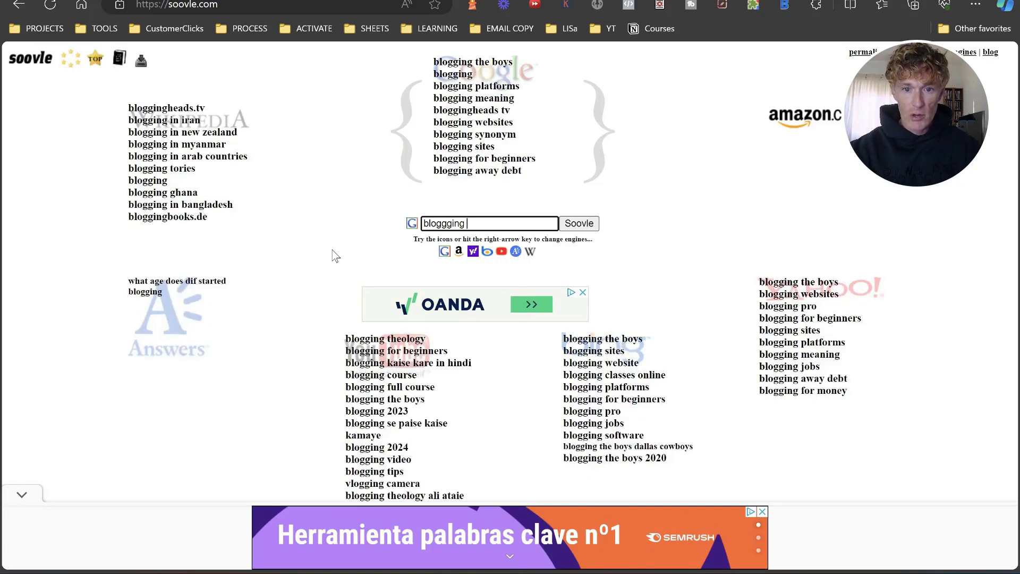
{"action": "key", "text": "BackSpace"}
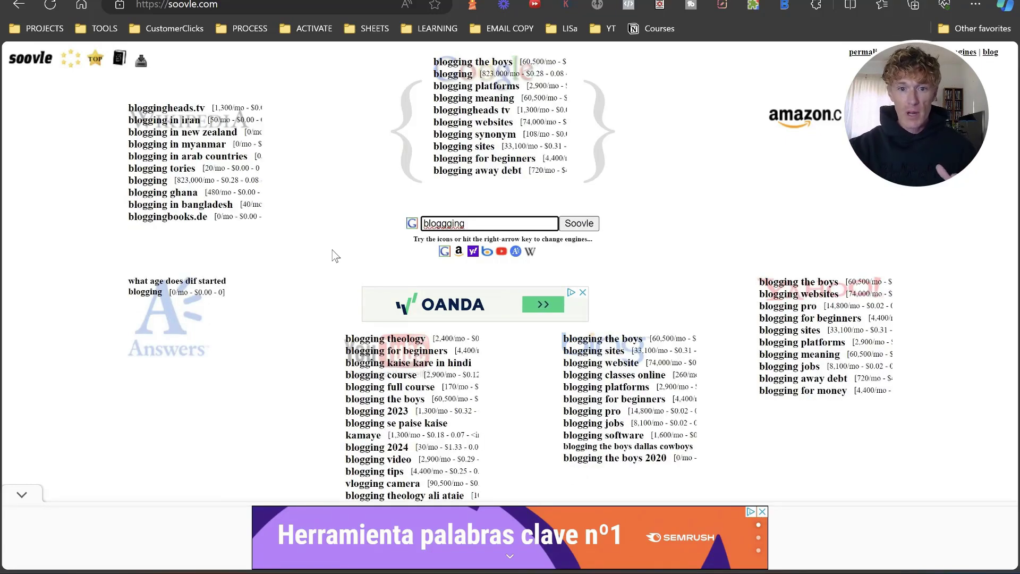
{"action": "key", "text": "Left"}
{"action": "key", "text": "Left"}
{"action": "key", "text": "Left"}
{"action": "key", "text": "BackSpace"}
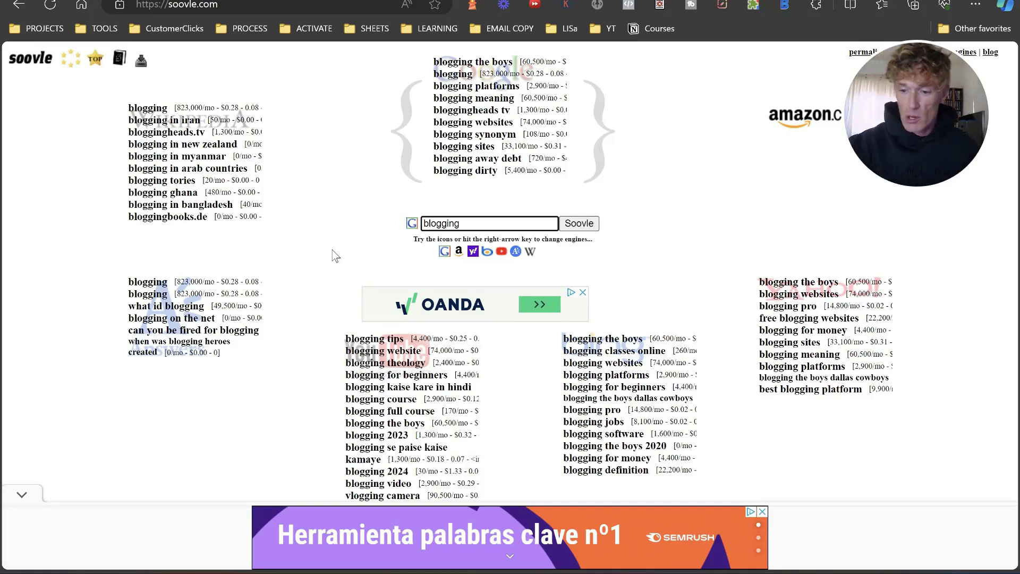
{"action": "key", "text": "Right"}
{"action": "key", "text": "Right"}
{"action": "key", "text": "Right"}
{"action": "key", "text": "Right"}
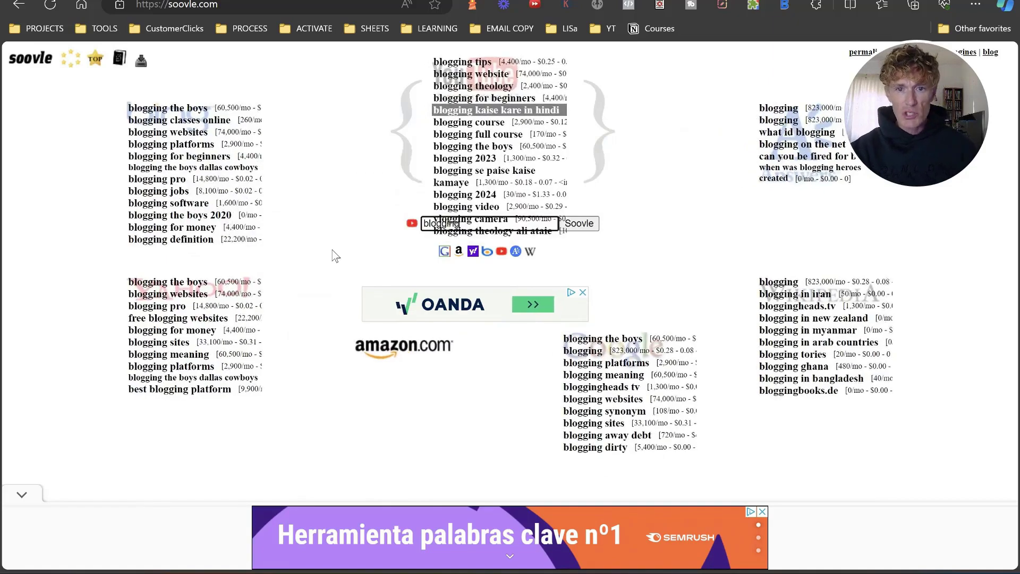
{"action": "key", "text": "Right"}
{"action": "key", "text": "Right"}
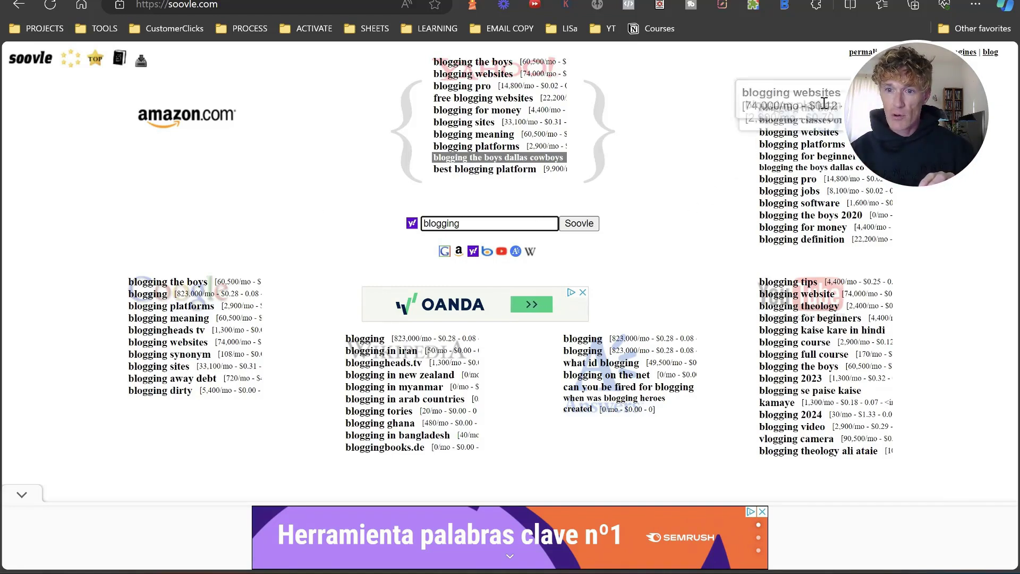
{"action": "mouse_move", "coordinate": [782, 114]}
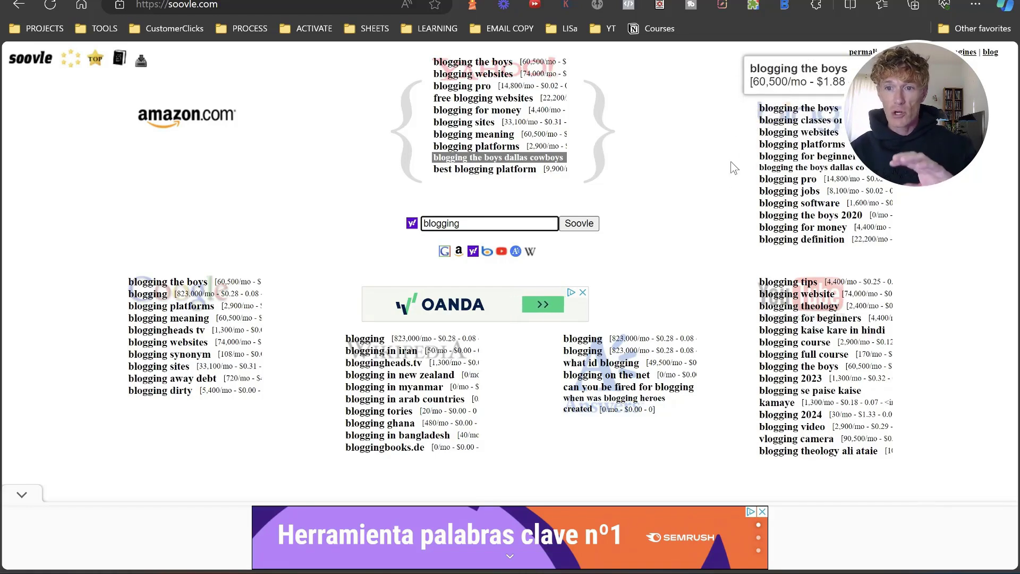
Look up 'blogging the boys' on Bing and review its trend data and long-tail keywords
{"action": "left_click", "coordinate": [795, 111]}
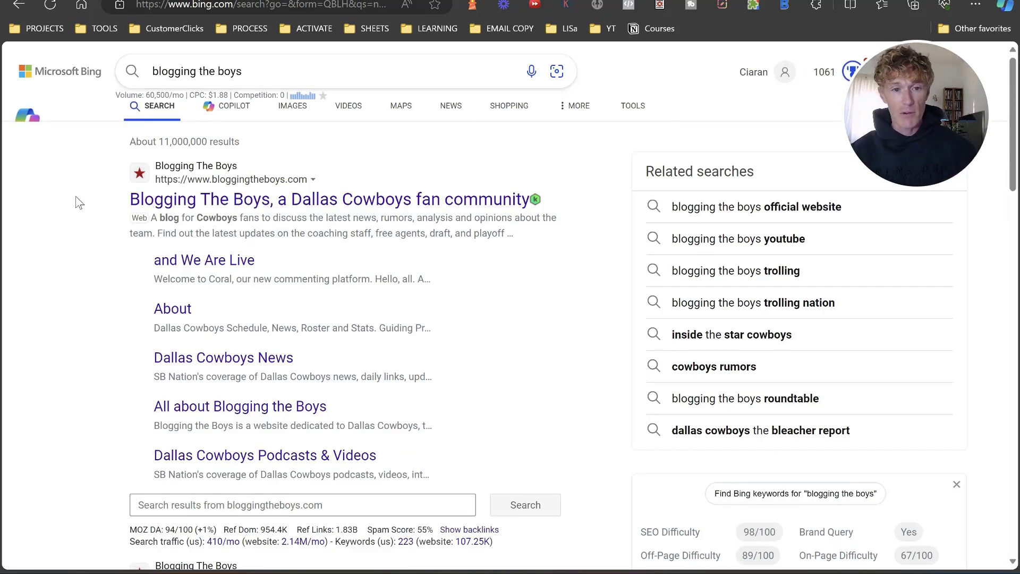
{"action": "scroll", "coordinate": [88, 218], "scroll_direction": "down", "scroll_amount": 2}
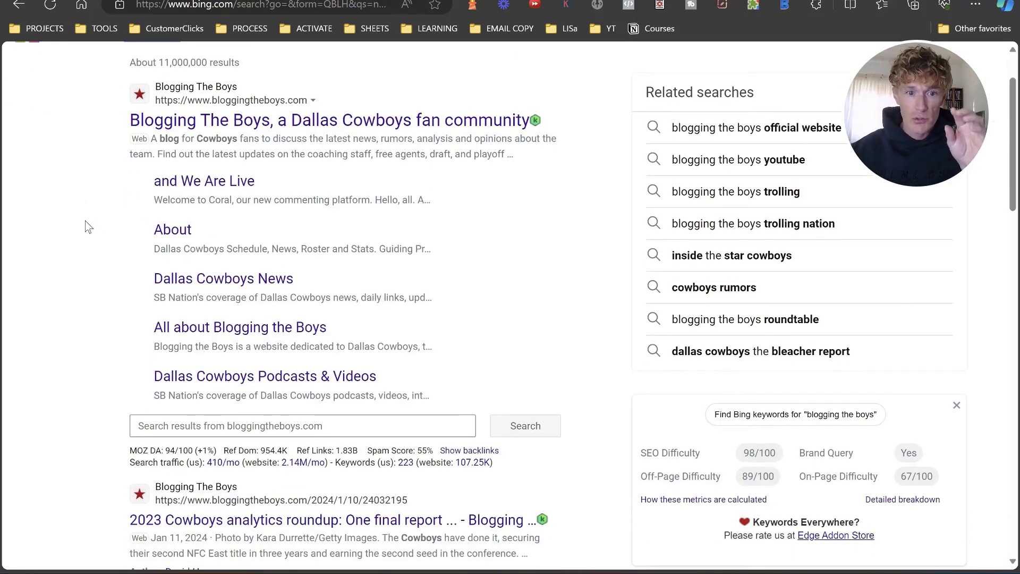
{"action": "scroll", "coordinate": [89, 228], "scroll_direction": "down", "scroll_amount": 5}
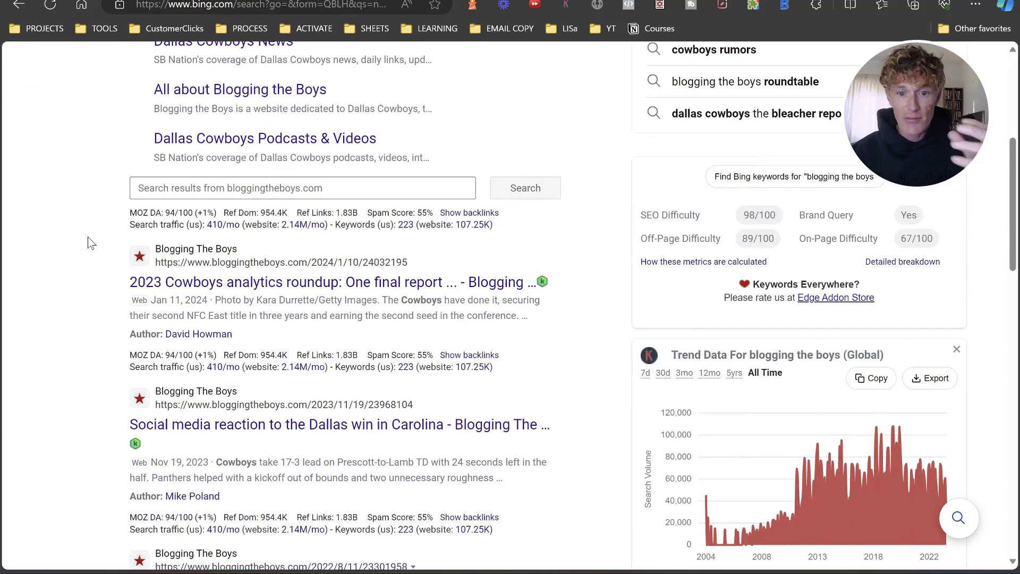
{"action": "scroll", "coordinate": [90, 244], "scroll_direction": "down", "scroll_amount": 2}
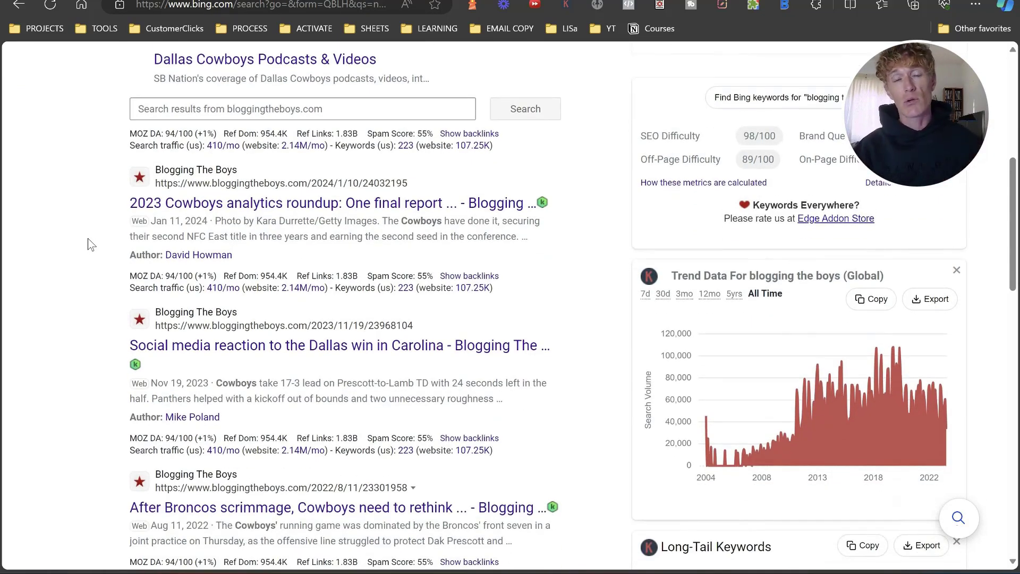
Back in Soovle, get suggestions for 'blogging for beginners', then switch to Keyword Sheeter
{"action": "left_click", "coordinate": [20, 11]}
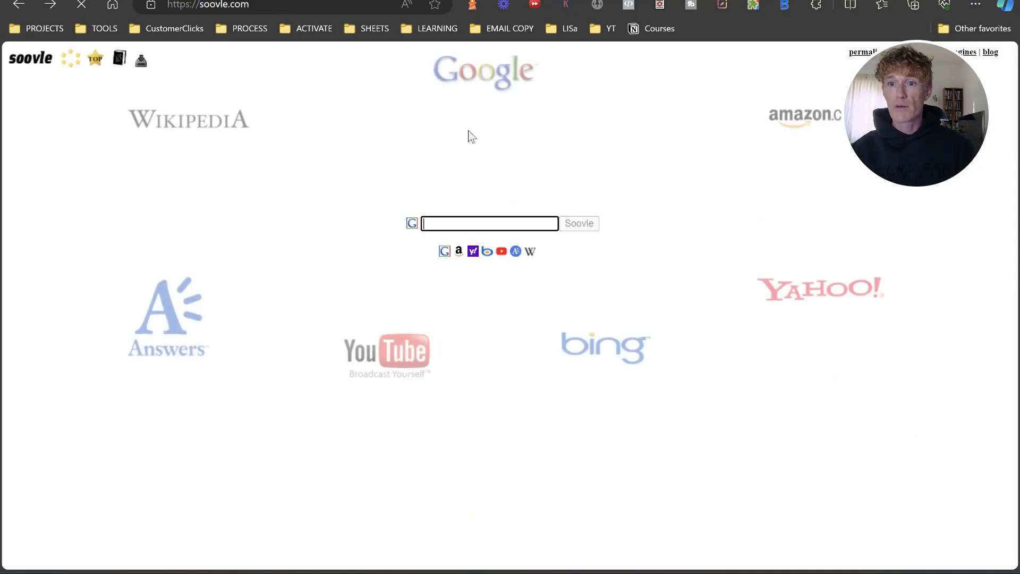
{"action": "type", "text": "bloggging for beginners"}
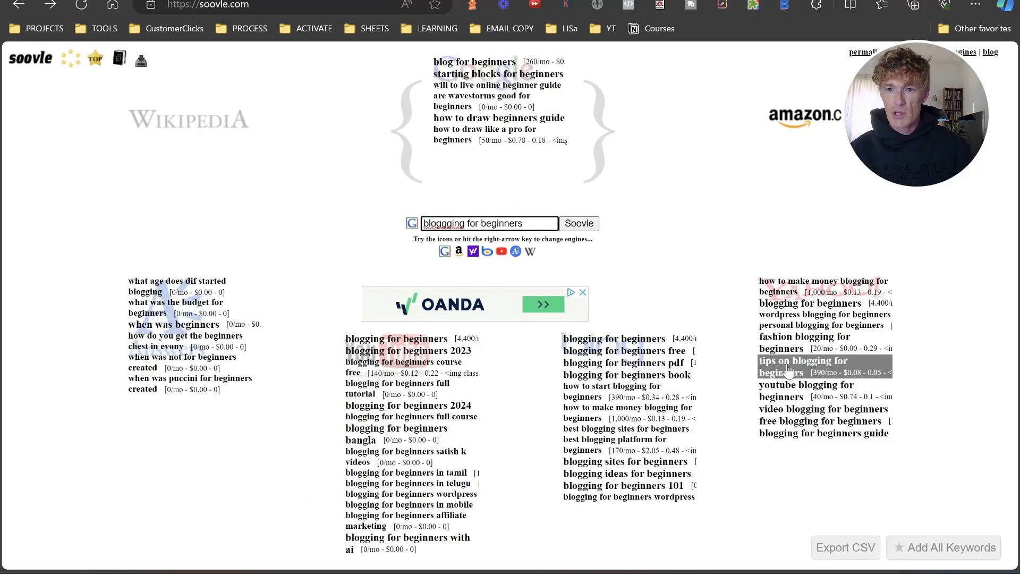
{"action": "left_click", "coordinate": [786, 371]}
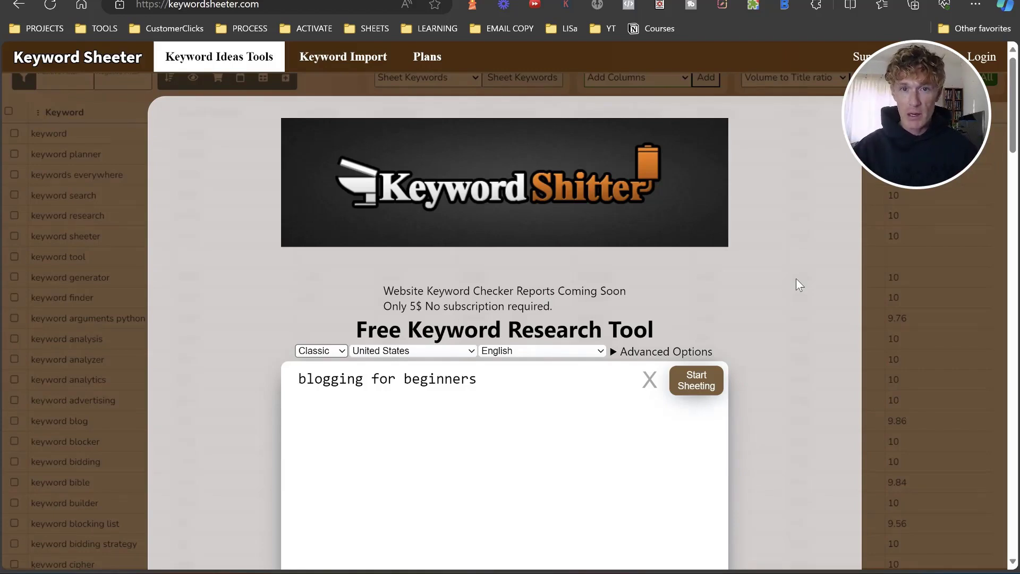
Start Keyword Sheeter generating keywords for 'blogging for beginners'
{"action": "key", "text": "Return"}
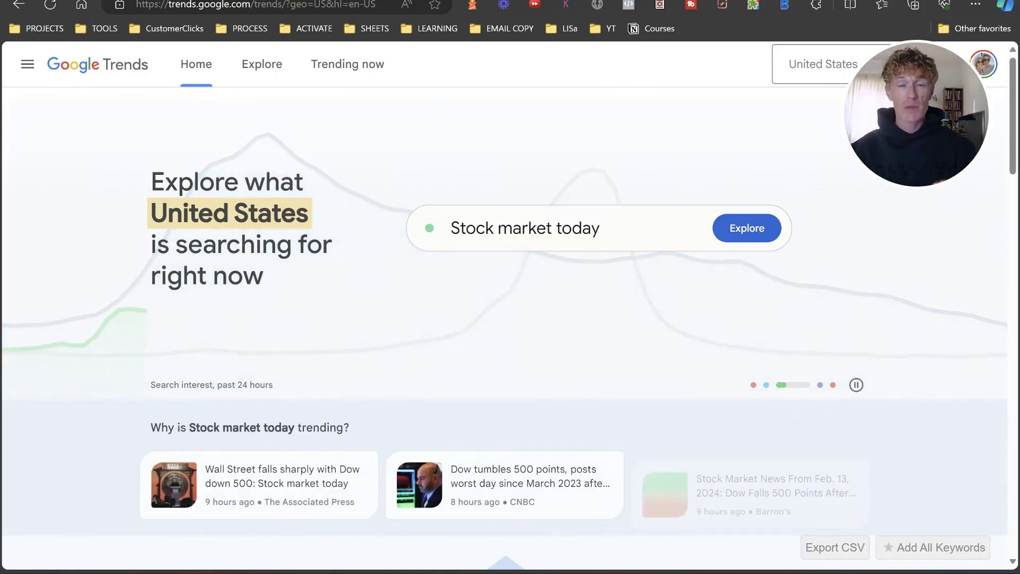
Explore the 'Stock market today' trend and open the country list to change location
{"action": "left_click", "coordinate": [525, 233]}
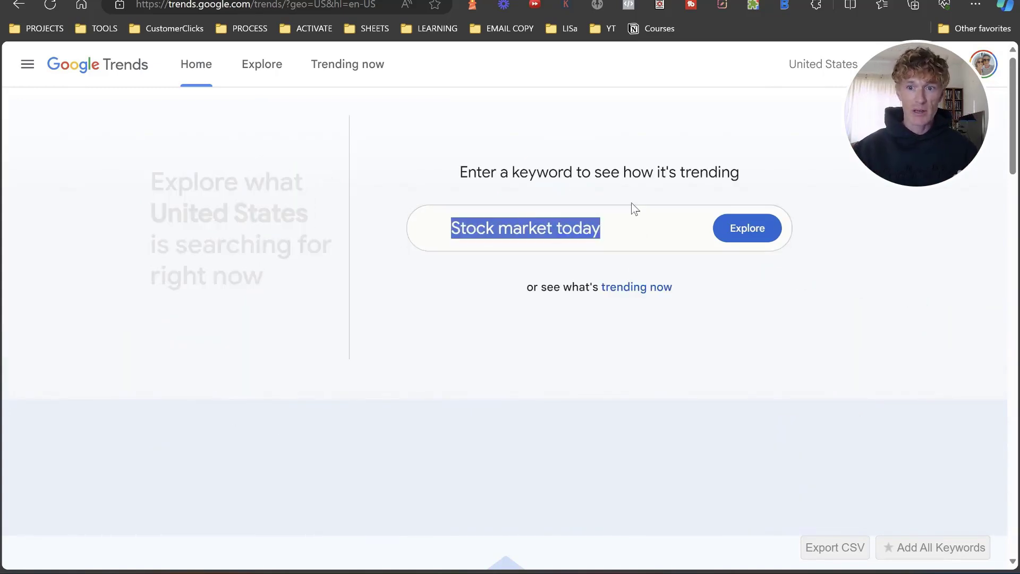
{"action": "left_click", "coordinate": [749, 228]}
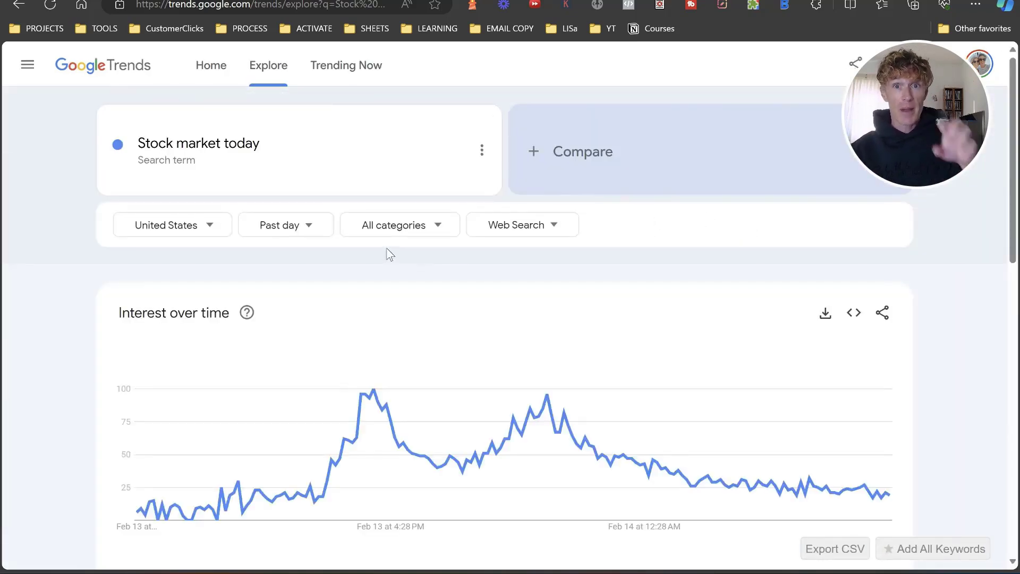
{"action": "scroll", "coordinate": [45, 265], "scroll_direction": "down", "scroll_amount": 10}
{"action": "scroll", "coordinate": [56, 286], "scroll_direction": "up", "scroll_amount": 10}
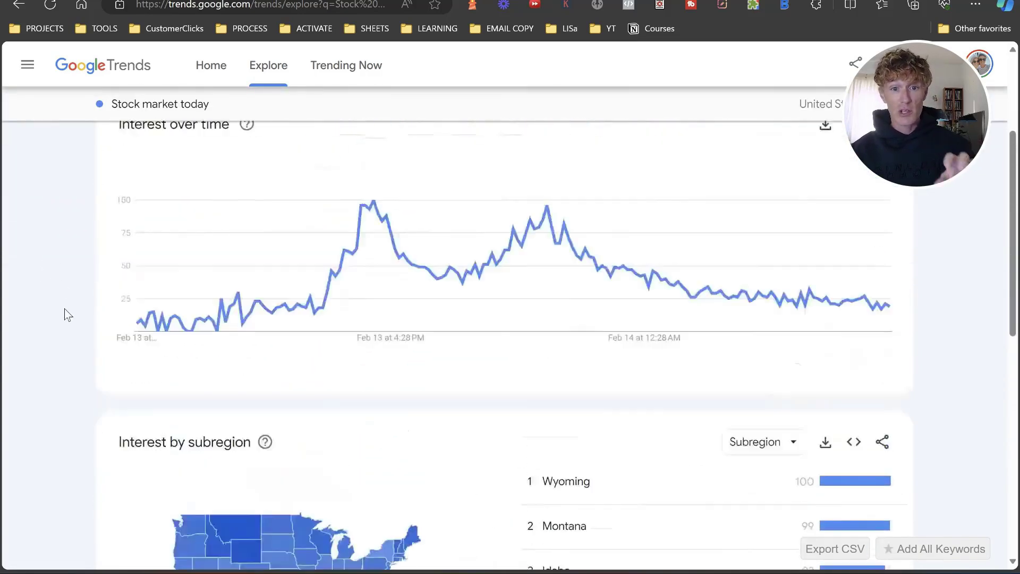
{"action": "left_click", "coordinate": [210, 226]}
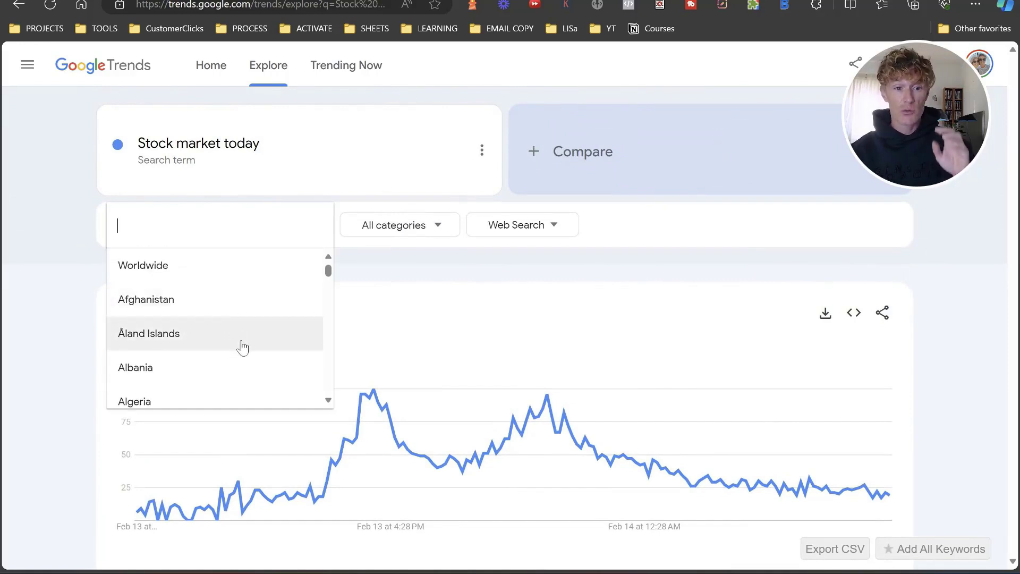
{"action": "scroll", "coordinate": [198, 346], "scroll_direction": "down", "scroll_amount": 3}
{"action": "scroll", "coordinate": [234, 317], "scroll_direction": "down", "scroll_amount": 7}
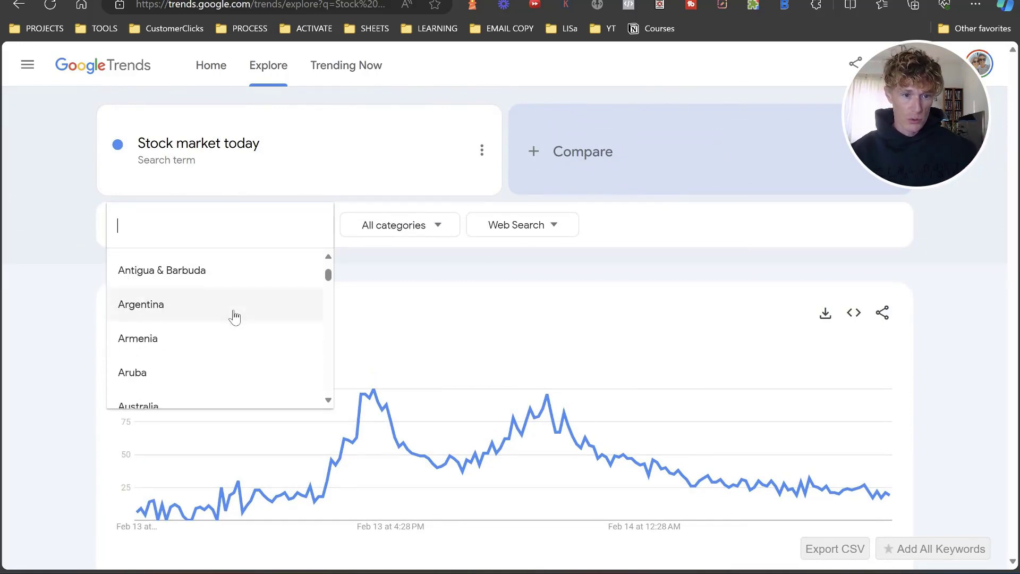
{"action": "left_click", "coordinate": [215, 338]}
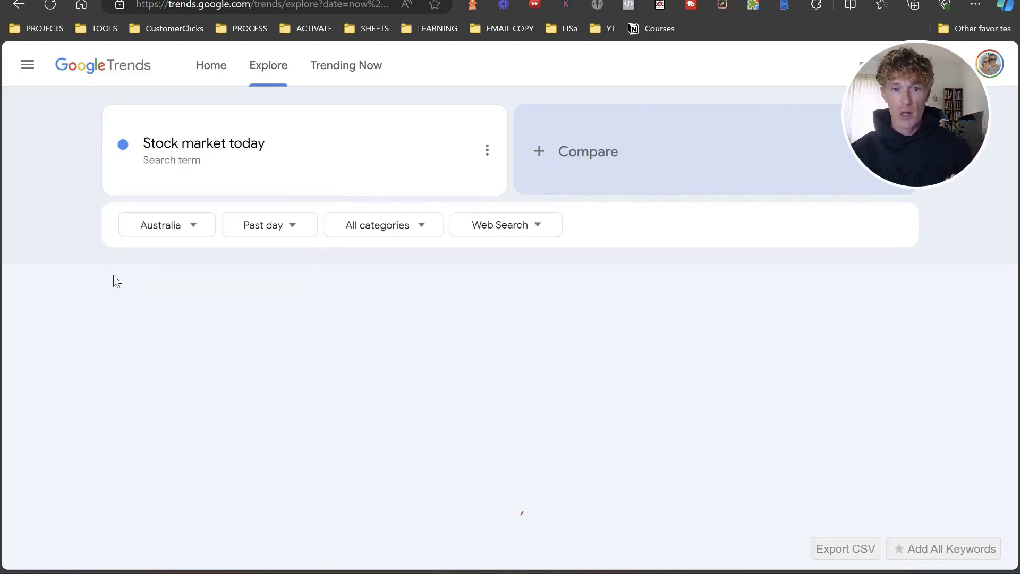
{"action": "scroll", "coordinate": [69, 345], "scroll_direction": "down", "scroll_amount": 10}
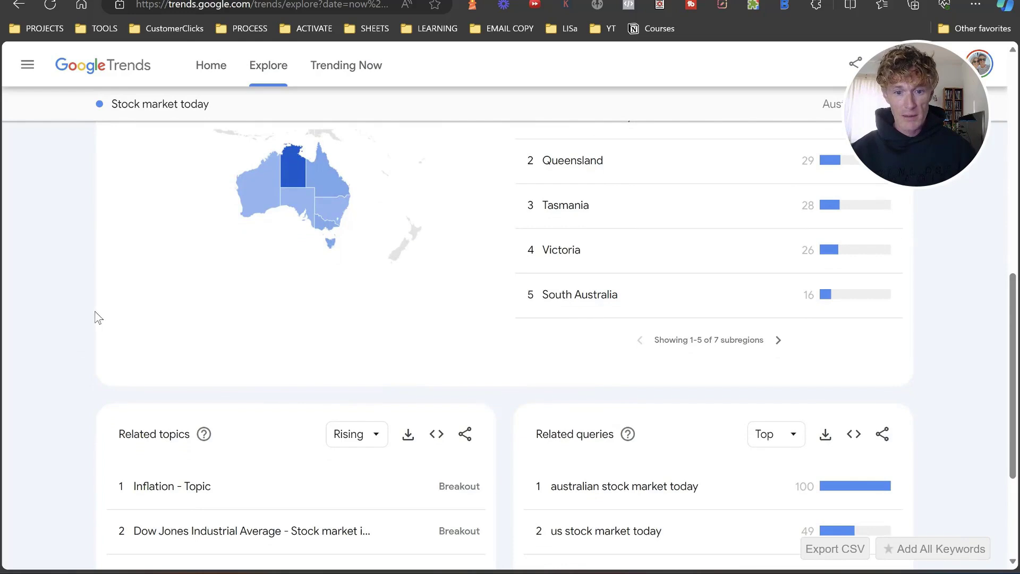
{"action": "scroll", "coordinate": [94, 317], "scroll_direction": "down", "scroll_amount": 4}
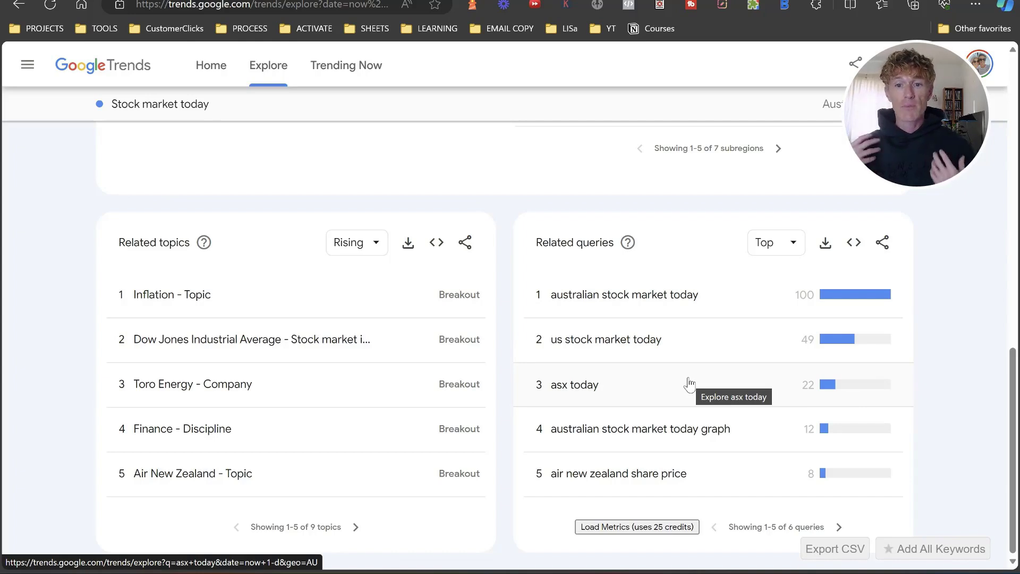
{"action": "scroll", "coordinate": [673, 343], "scroll_direction": "up", "scroll_amount": 4}
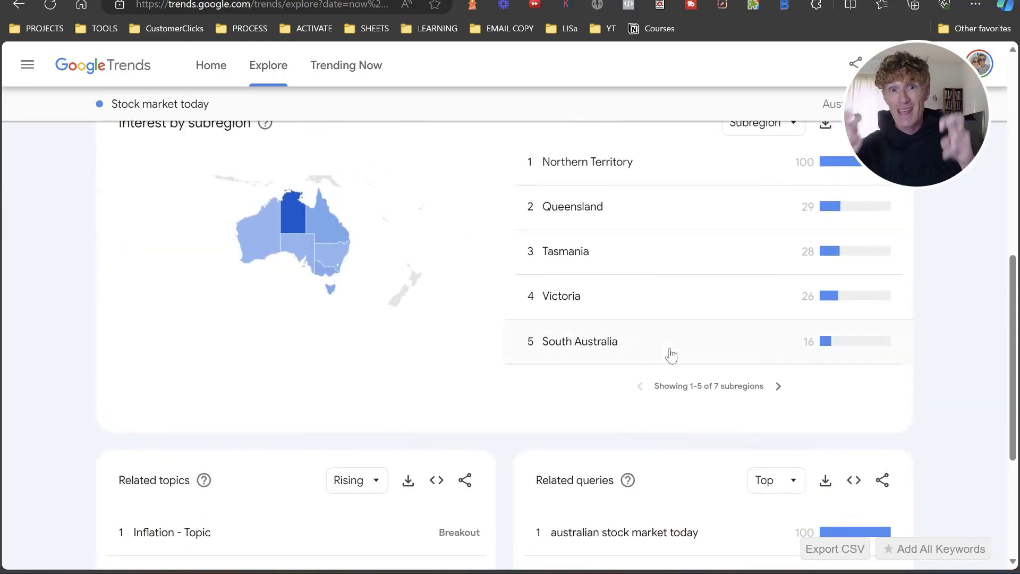
{"action": "scroll", "coordinate": [208, 257], "scroll_direction": "up", "scroll_amount": 10}
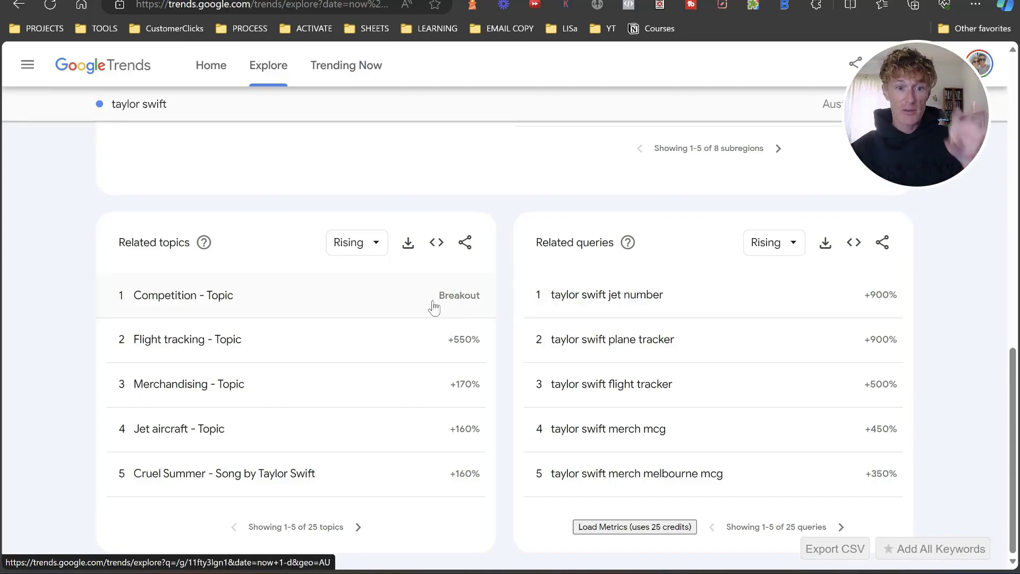
Explore the rising Competition topic related to taylor swift and scroll its details
{"action": "left_click", "coordinate": [281, 307]}
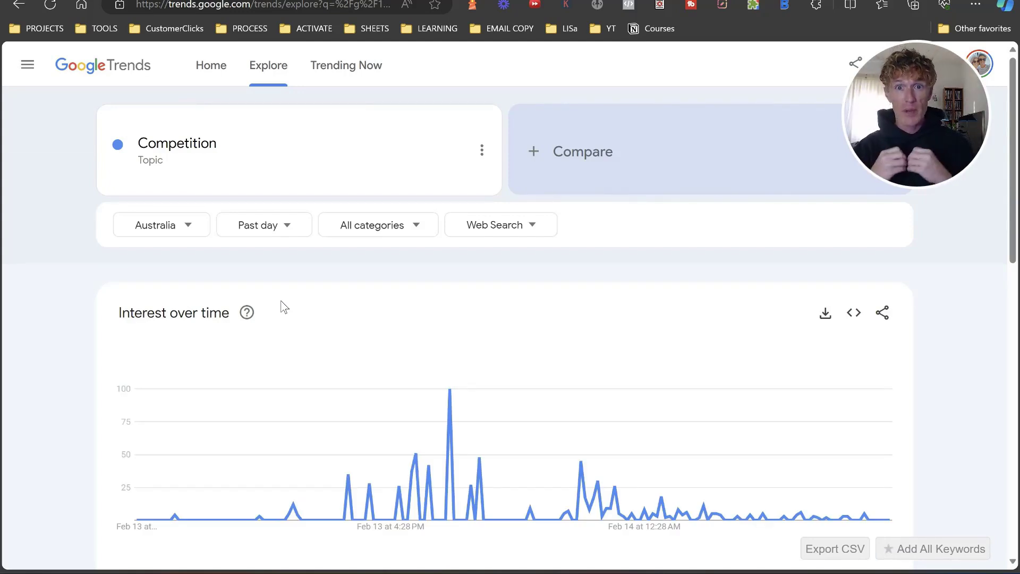
{"action": "scroll", "coordinate": [37, 204], "scroll_direction": "down", "scroll_amount": 10}
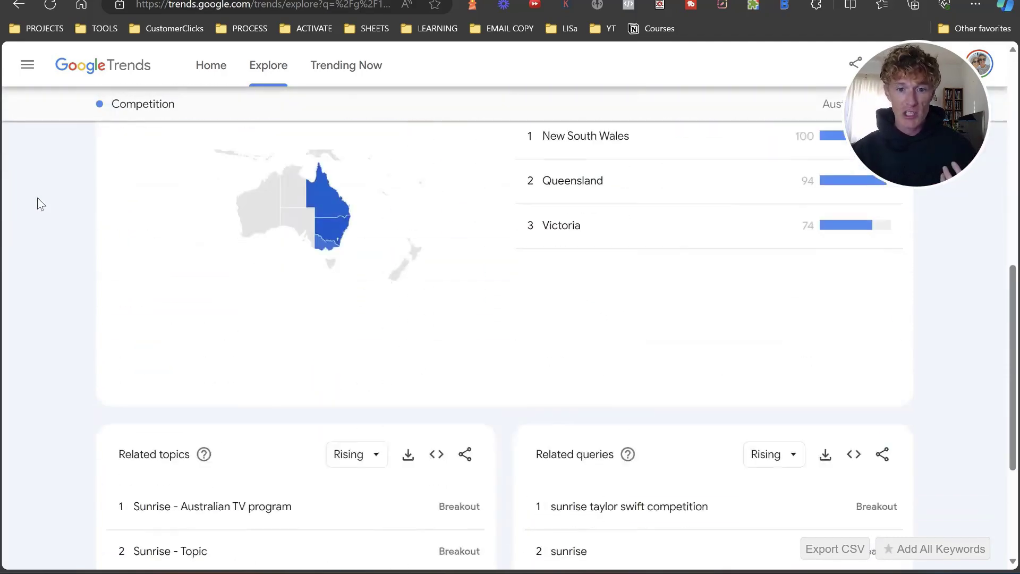
{"action": "scroll", "coordinate": [41, 204], "scroll_direction": "down", "scroll_amount": 4}
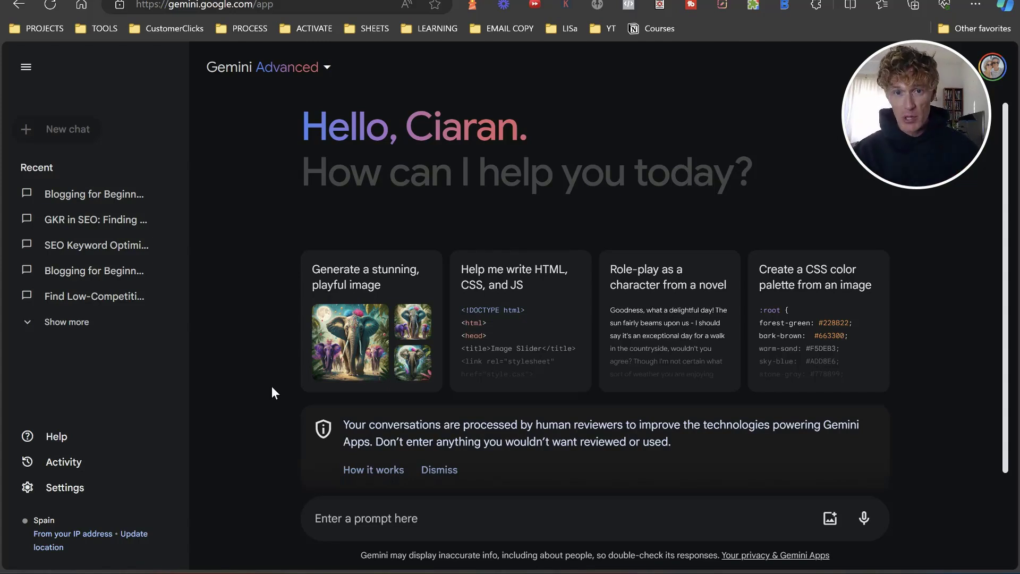
Paste the request for NLP keywords on a 'blogging for beginners in the UK' article into Gemini's prompt box
{"action": "type", "text": "can you give me a list of NLP keyword related to my article [blogging for beginners in the UK]"}
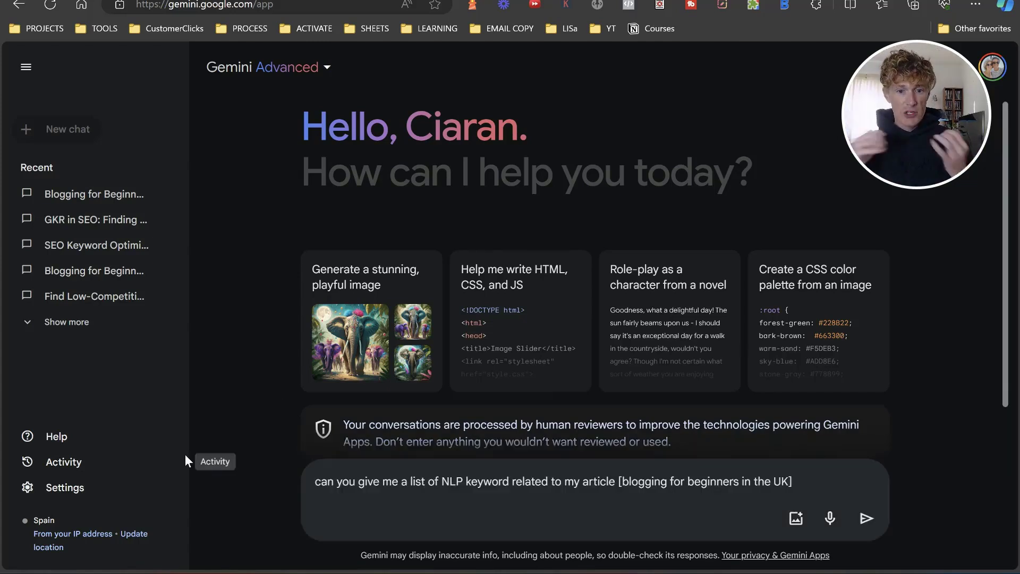
Send the prompt and review Gemini's high-level, content-specific and search-intent keyword groups
{"action": "left_click", "coordinate": [870, 526]}
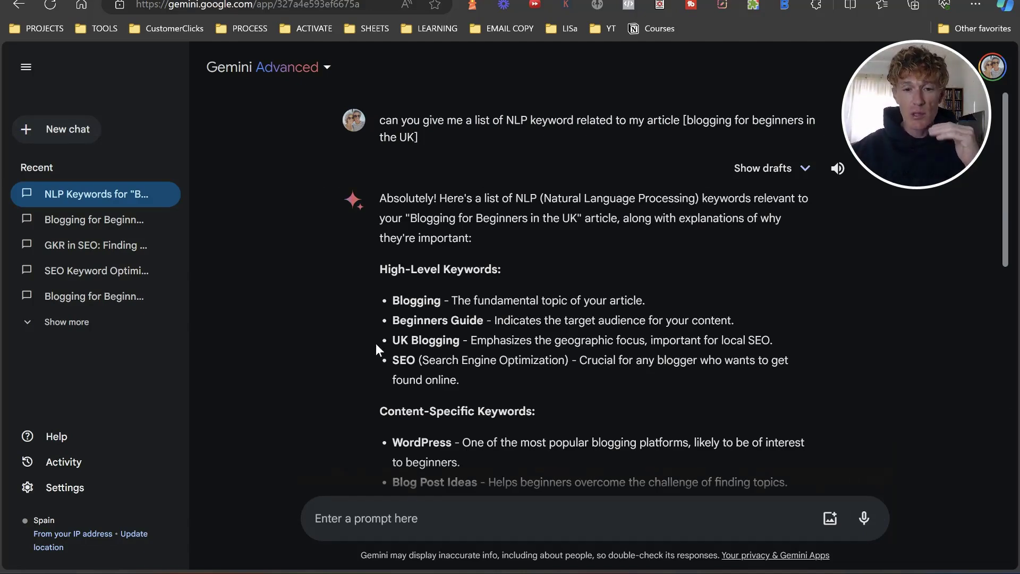
{"action": "scroll", "coordinate": [375, 343], "scroll_direction": "down", "scroll_amount": 1}
{"action": "scroll", "coordinate": [375, 332], "scroll_direction": "down", "scroll_amount": 4}
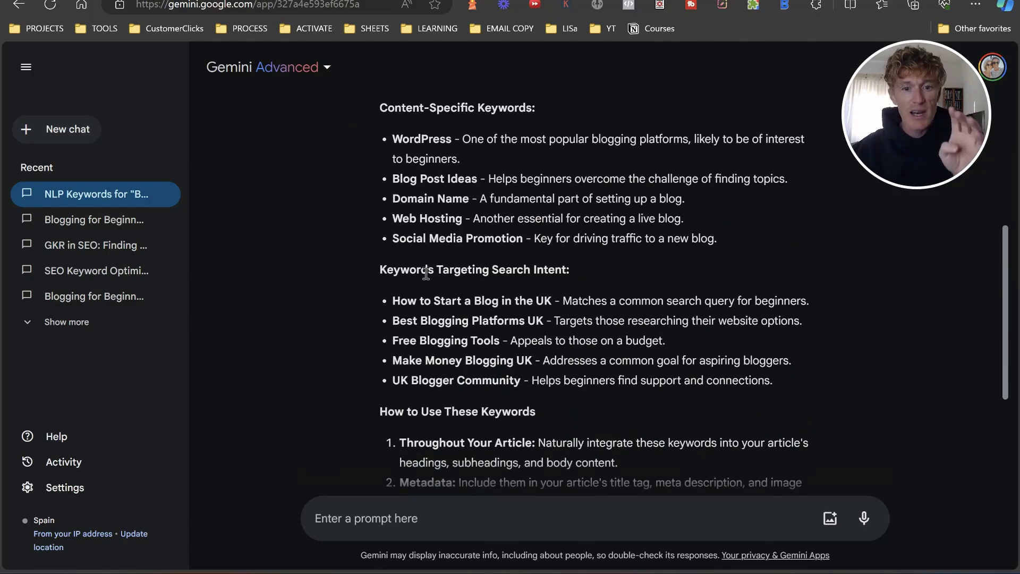